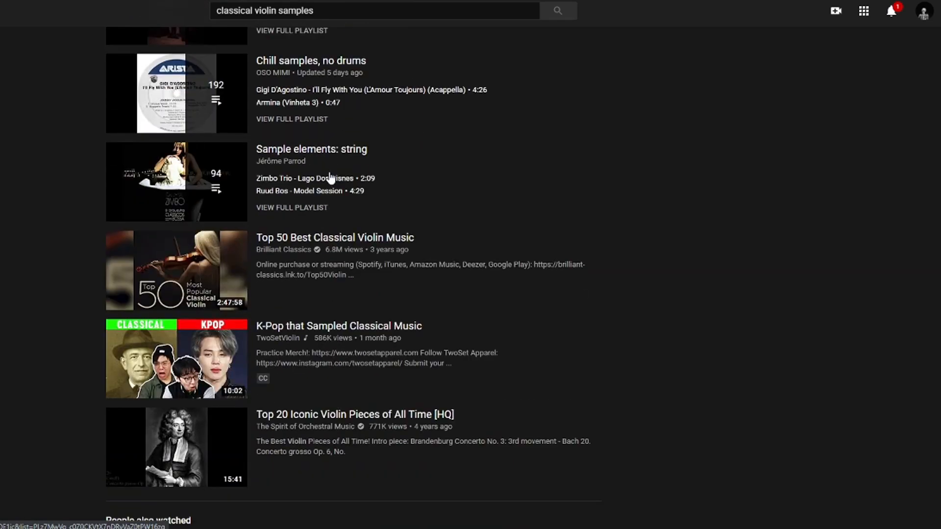
- Browse the search results for classical violin samples to find a usable sample source
scroll(330, 167, down, 6)
scroll(336, 166, down, 20)
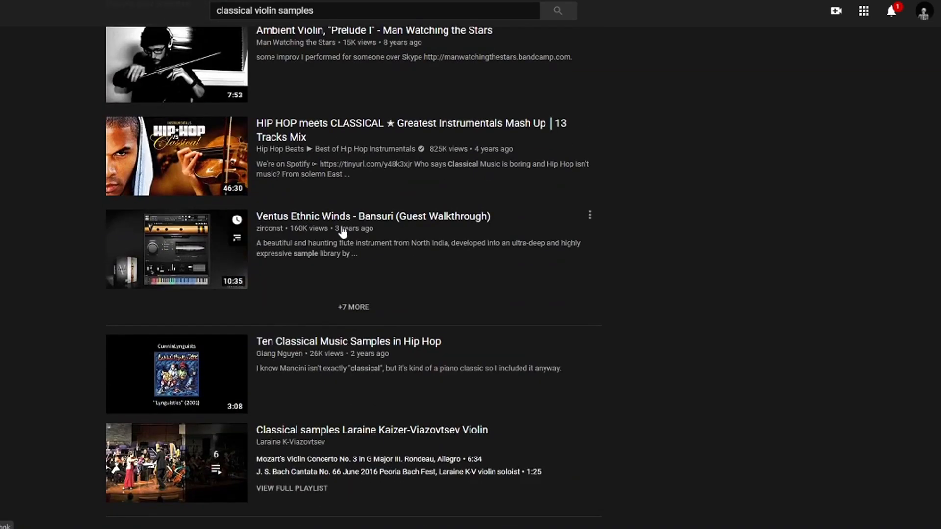
scroll(384, 245, up, 20)
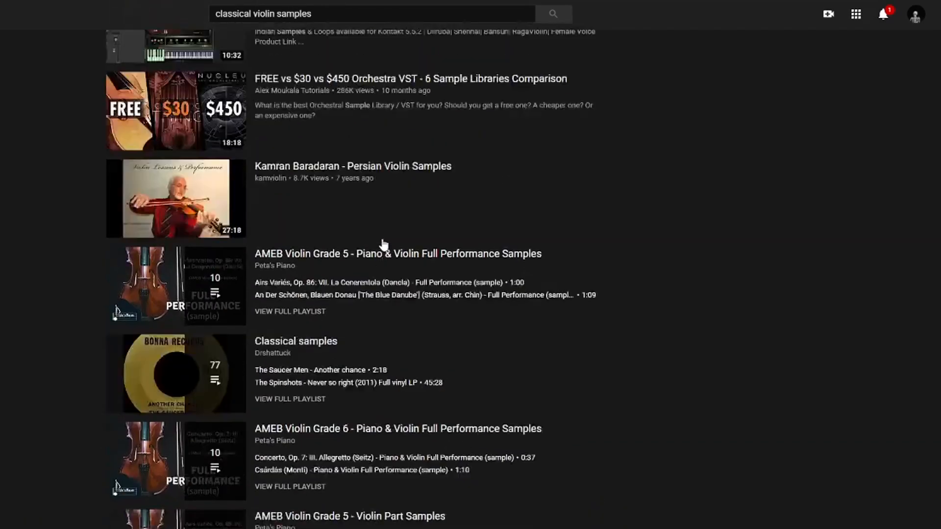
scroll(384, 245, down, 10)
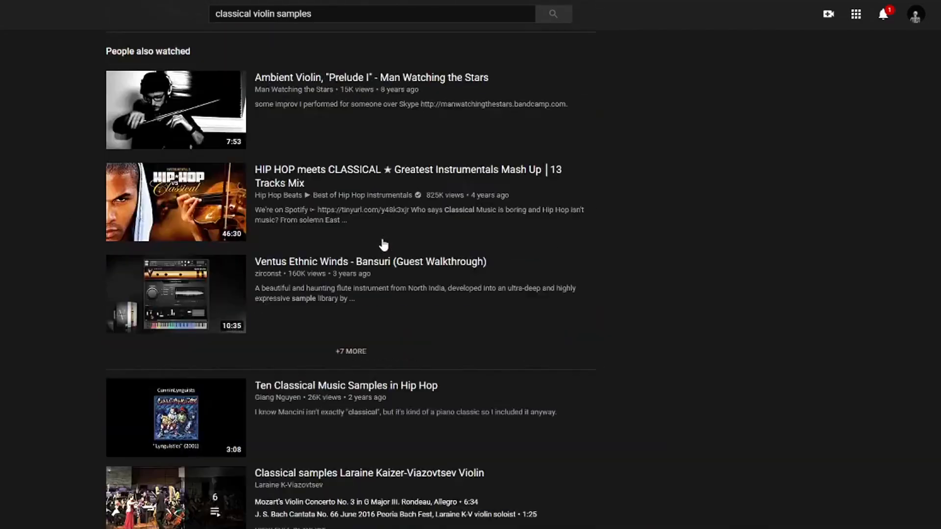
scroll(384, 245, up, 12)
scroll(384, 245, up, 2)
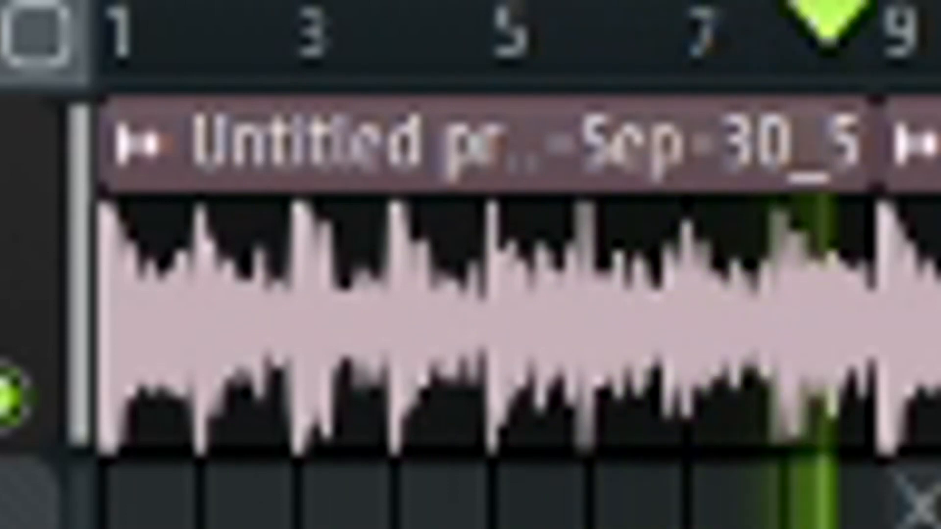
- Delete the stray high note just before bar 5 in the Generic HiHat pattern
key(space)
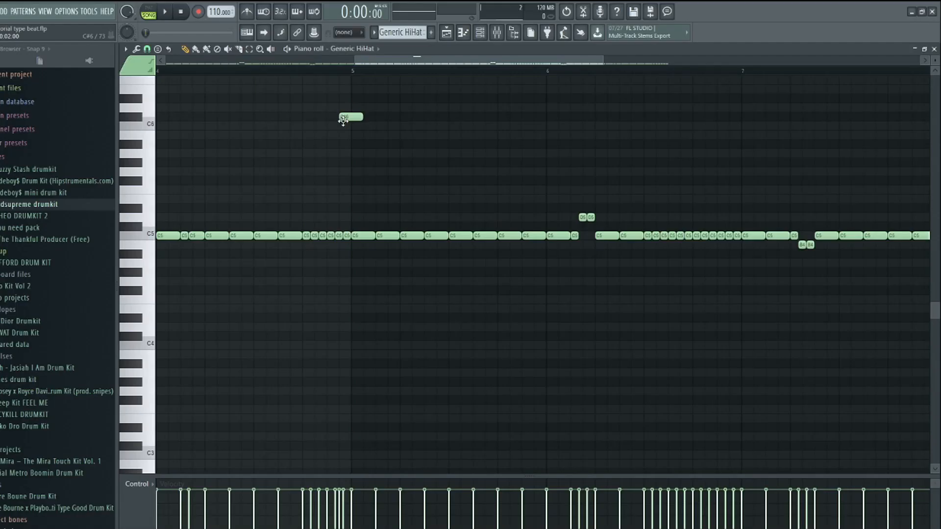
right_click(351, 117)
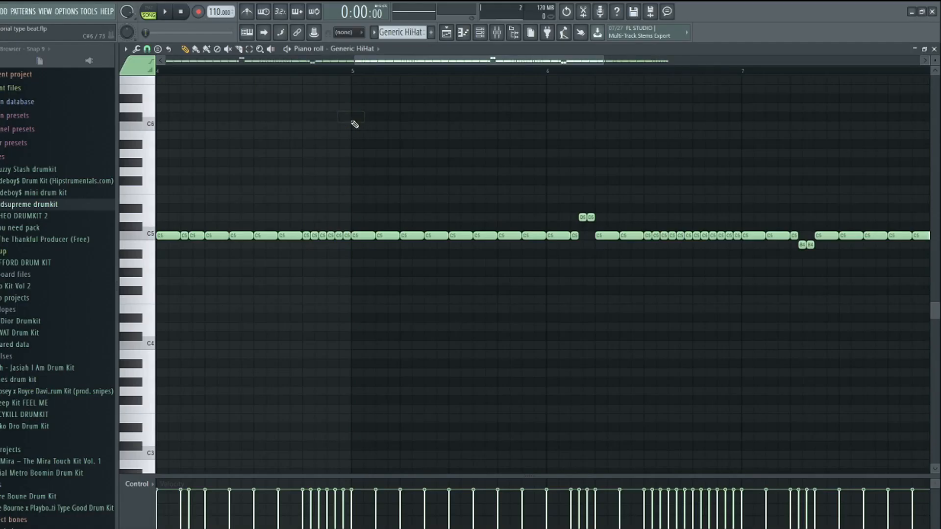
scroll(352, 73, down, 3)
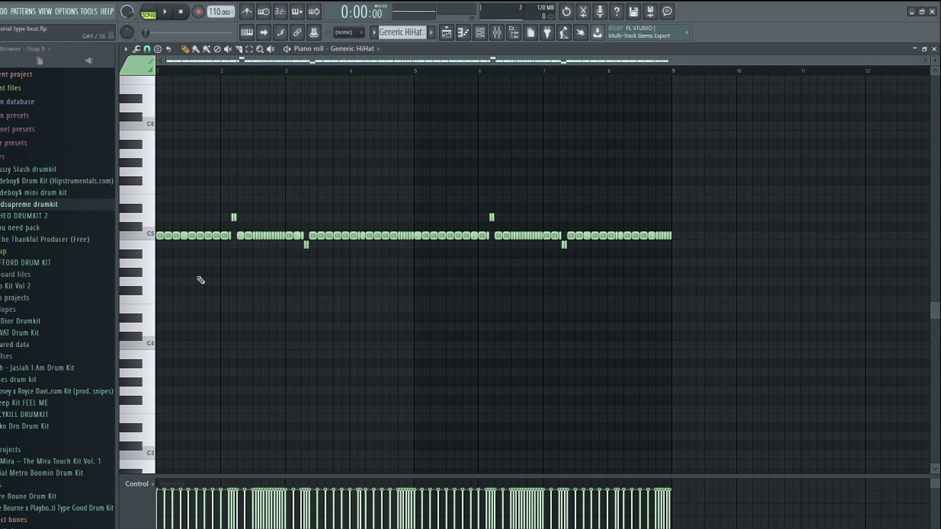
- Scatter single notes at various pitches above and below the C5 hi-hat line across bars 1 to 8
click(184, 171)
click(240, 180)
click(317, 216)
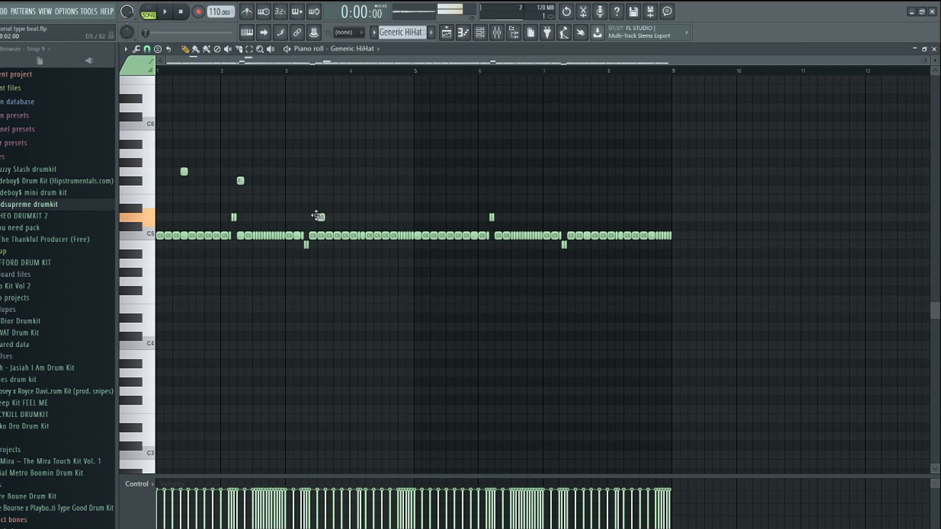
click(329, 172)
click(418, 190)
click(474, 180)
click(555, 162)
click(603, 199)
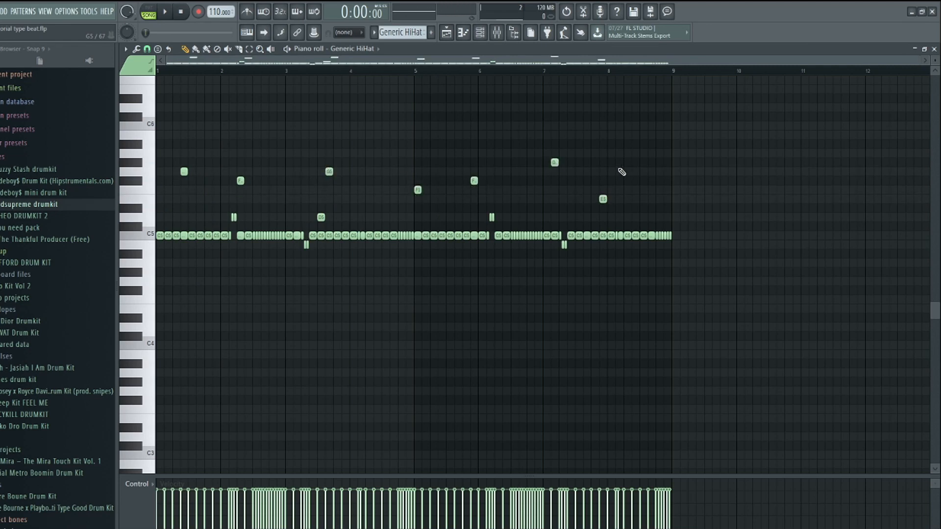
click(620, 172)
click(416, 308)
- Delete all the scattered off-line notes, keeping the C5 hi-hat line and its short pitched rolls
right_click(415, 310)
right_click(417, 190)
right_click(474, 181)
right_click(554, 163)
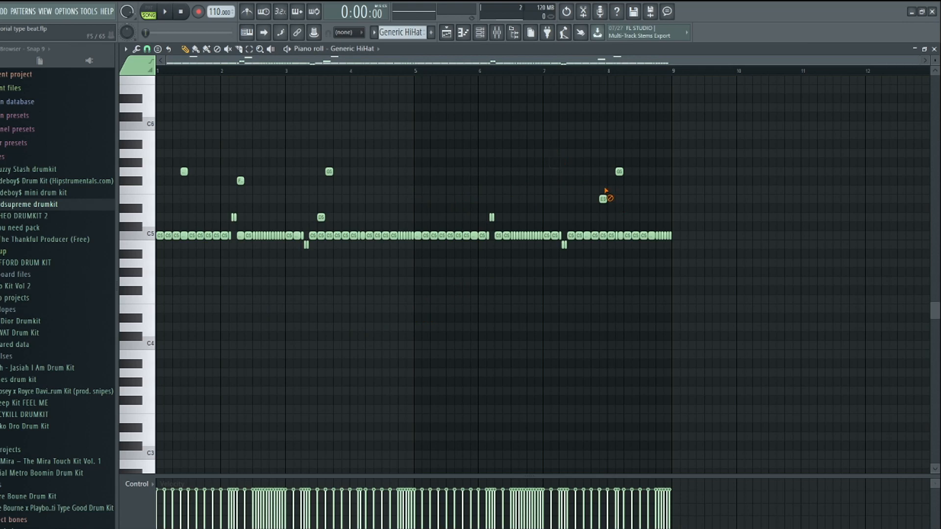
right_click(604, 198)
right_click(619, 172)
right_click(322, 217)
right_click(329, 171)
right_click(240, 181)
right_click(184, 171)
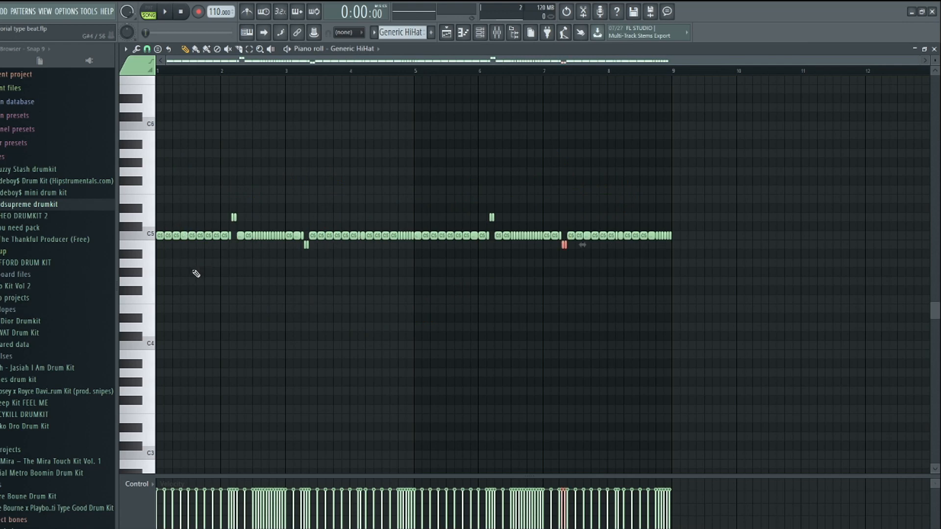
- Play back the hi-hat pattern and the pattern of evenly spaced C5 notes
key(space)
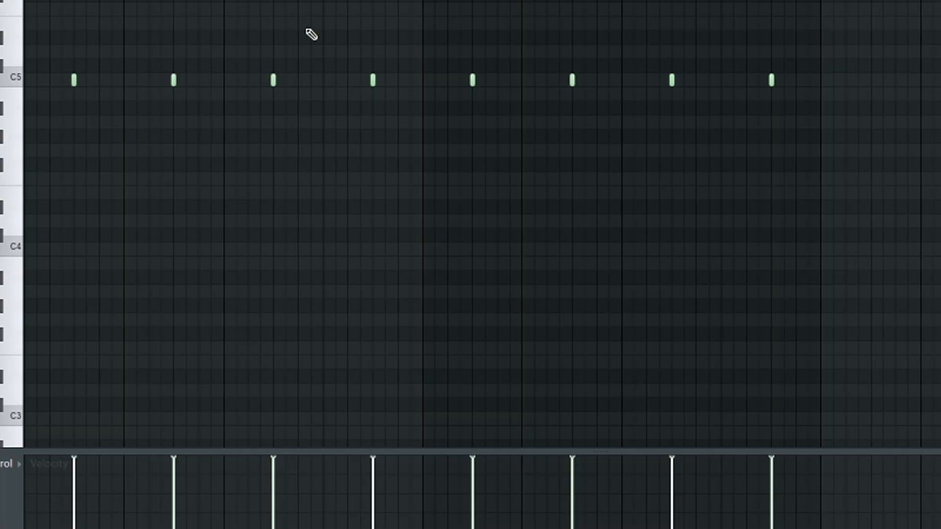
key(space)
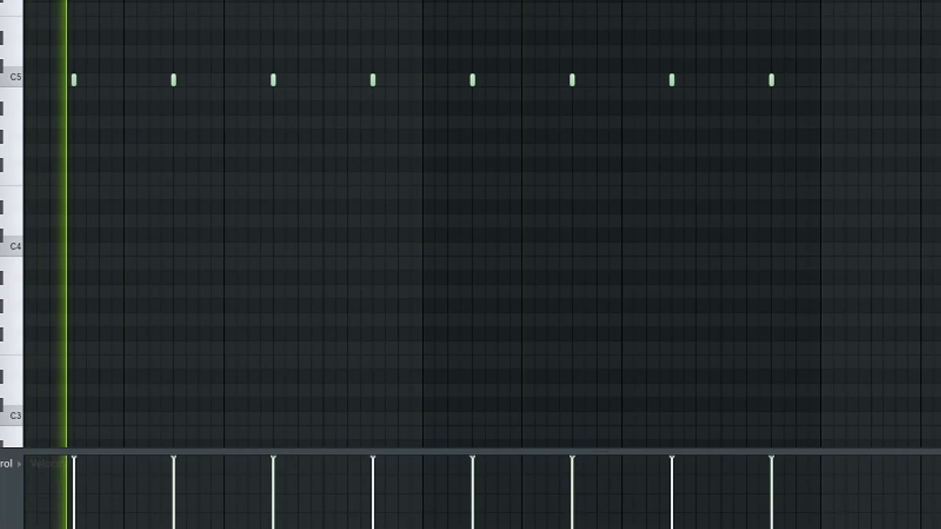
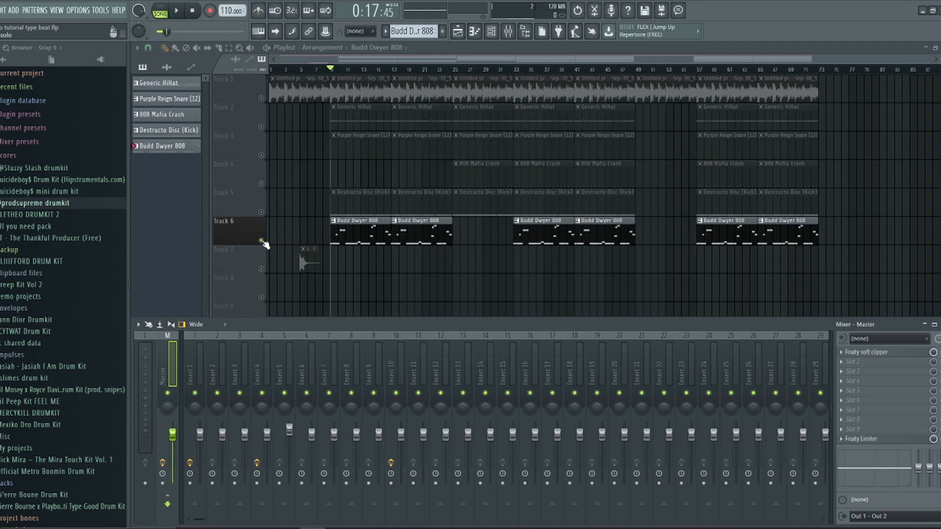
- Play the full arrangement from bar 9 with the mixer shown, watching the track levels, and stop playback
key(F9)
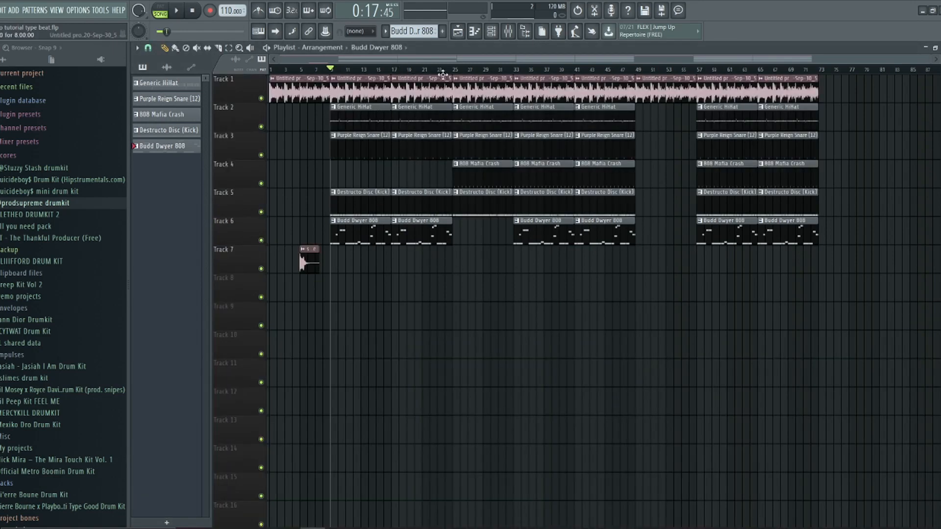
click(514, 70)
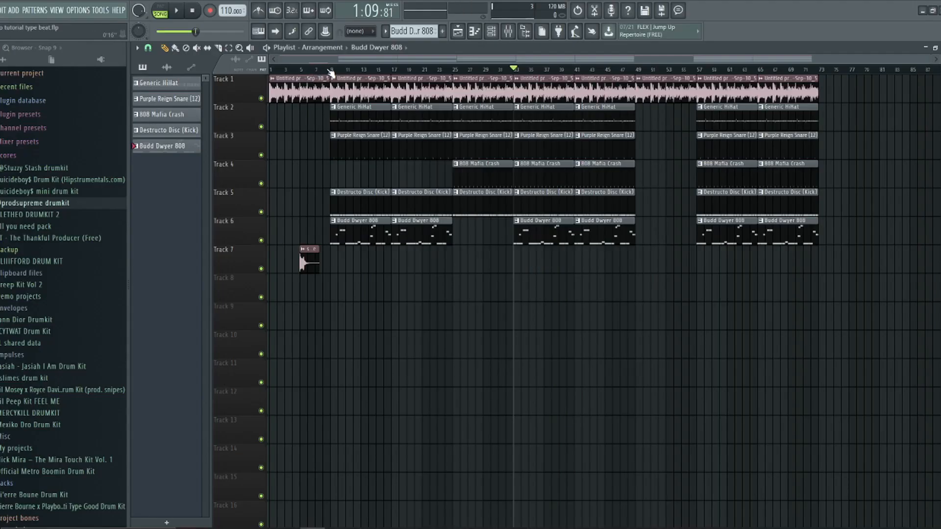
click(332, 69)
click(508, 31)
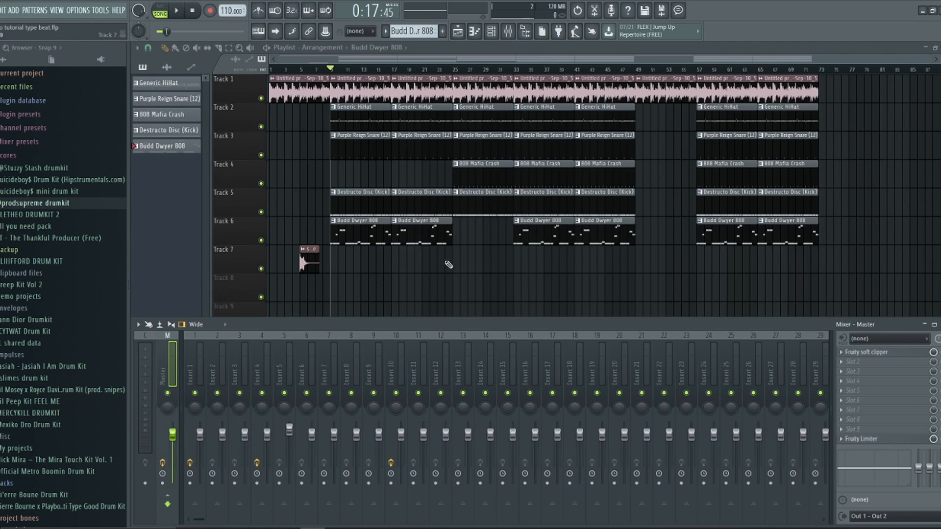
key(space)
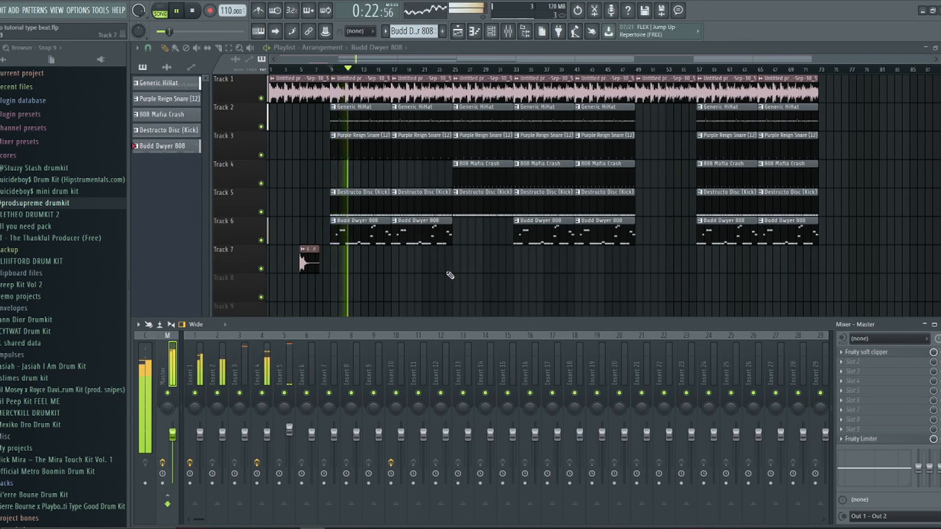
key(space)
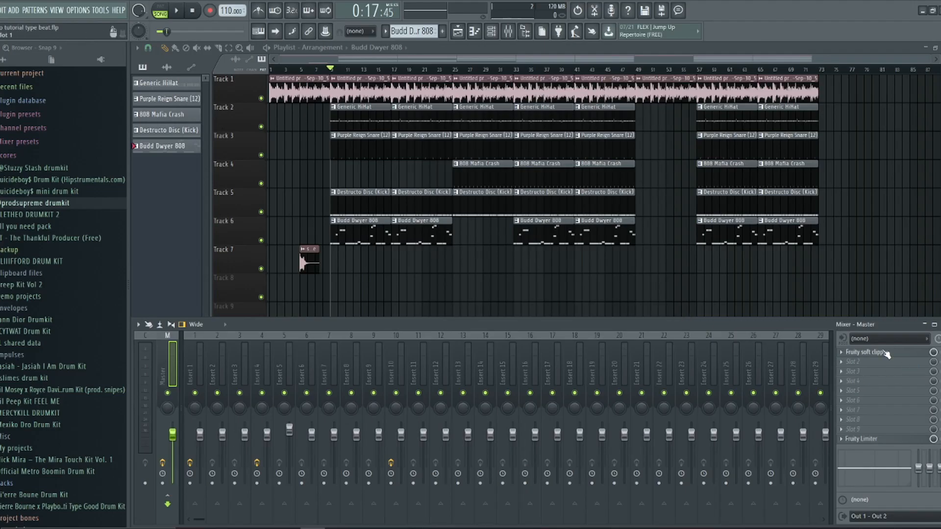
- Inspect the Fruity soft clipper on the Master track and play the mix from bar 9 to check its levels
click(886, 353)
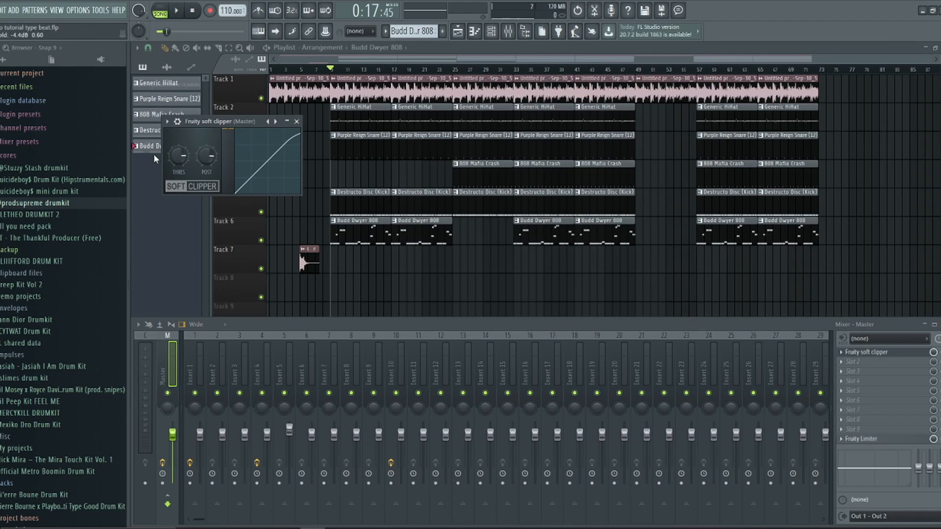
click(296, 122)
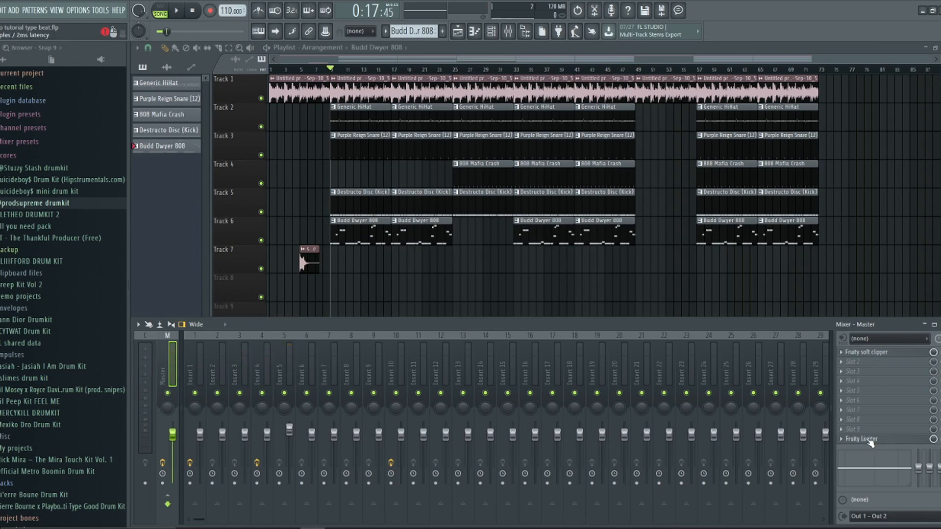
key(space)
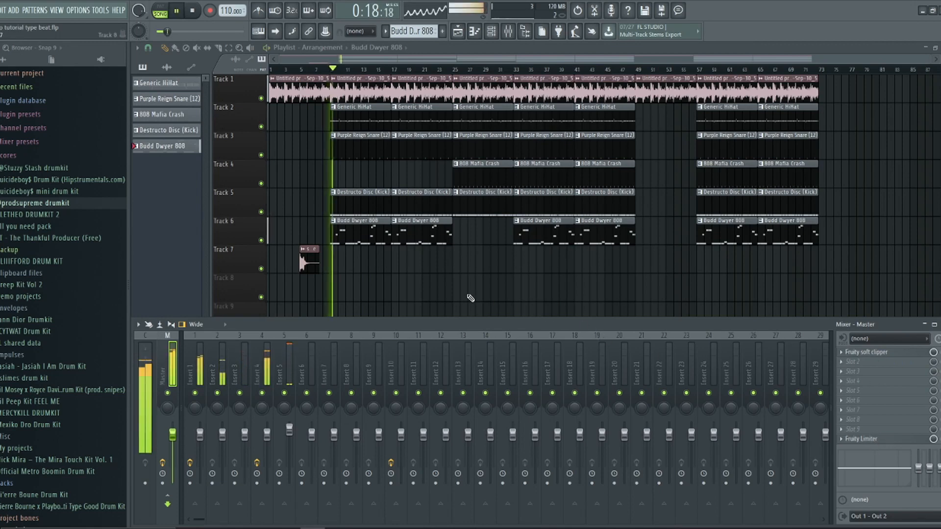
key(space)
click(285, 353)
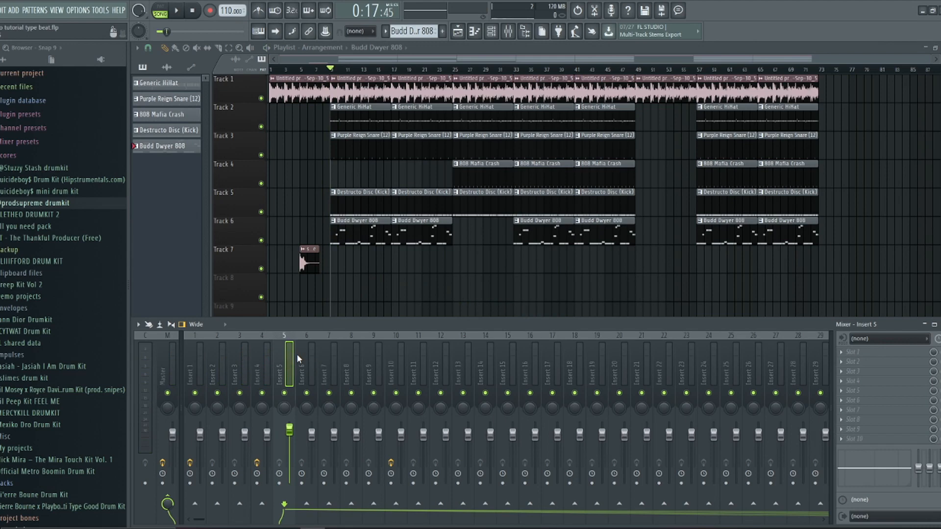
click(171, 368)
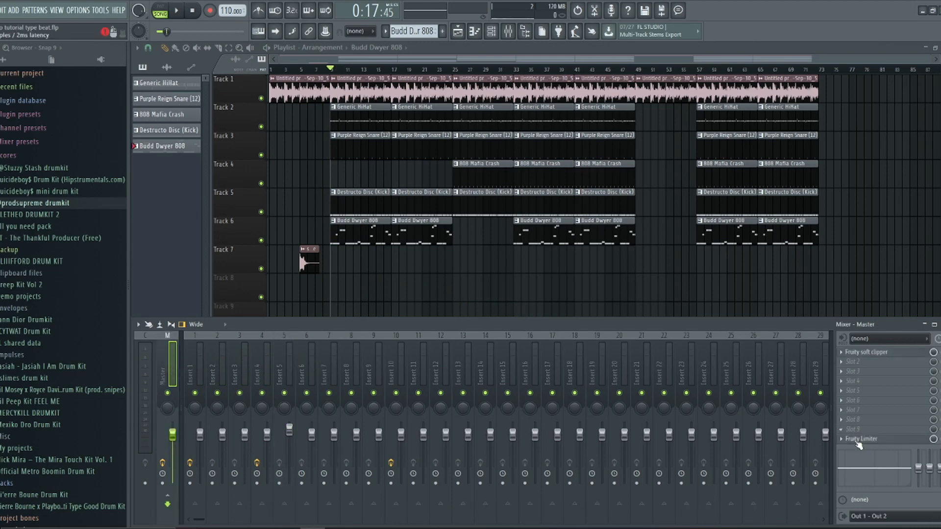
- Solo Track 1 and play its sample from the start with mixer Insert 1 selected
click(203, 367)
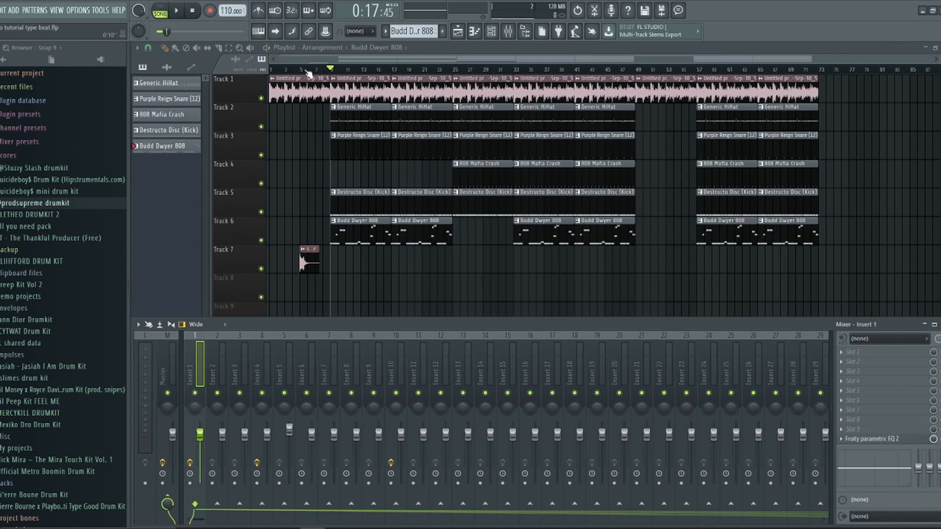
click(271, 69)
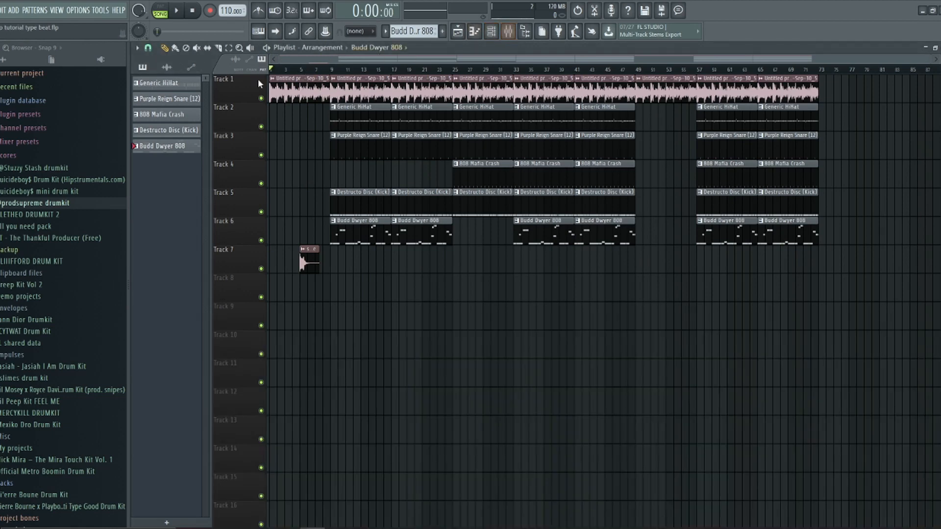
right_click(262, 99)
click(508, 31)
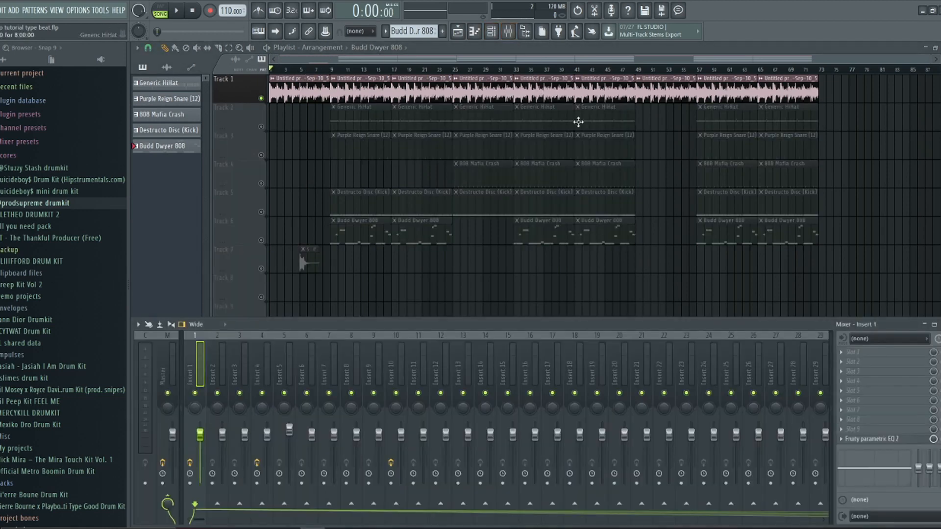
key(space)
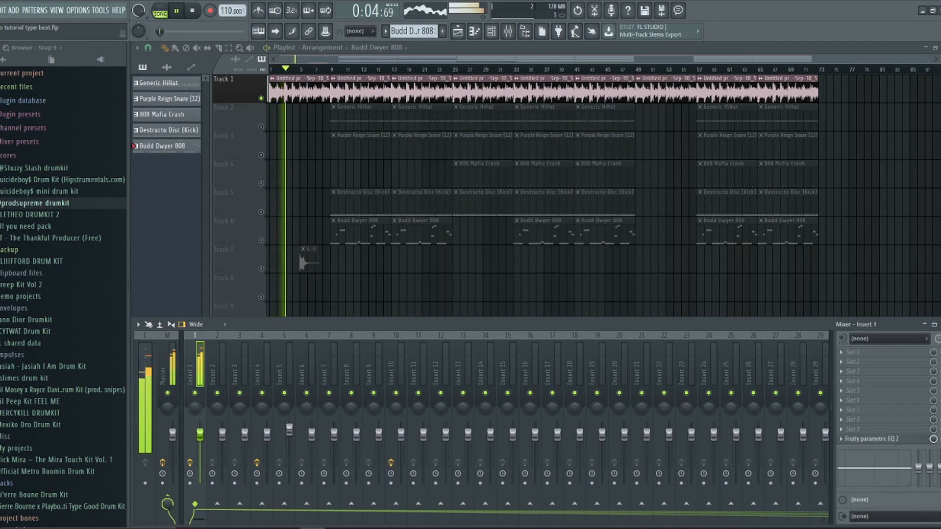
key(space)
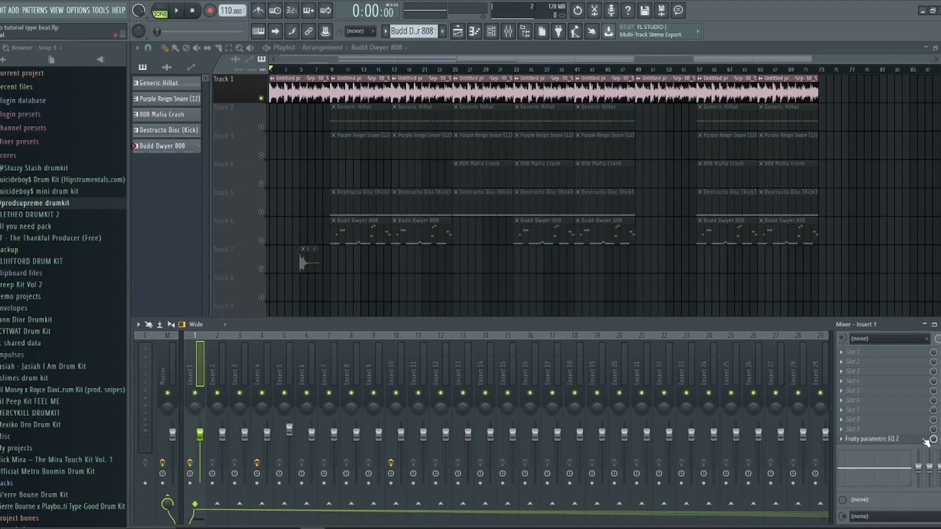
- Inspect the Fruity parametric EQ 2 curve on Insert 1 and replay the soloed sample
click(863, 439)
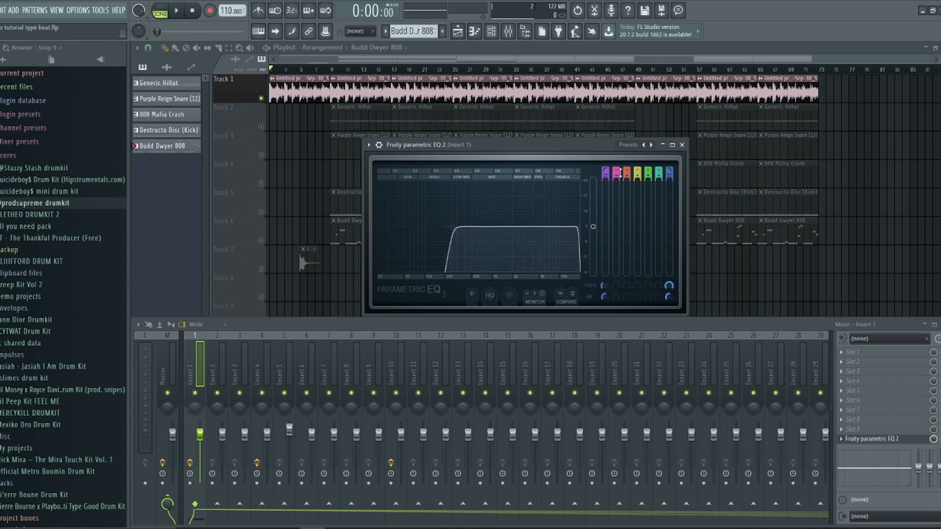
click(682, 145)
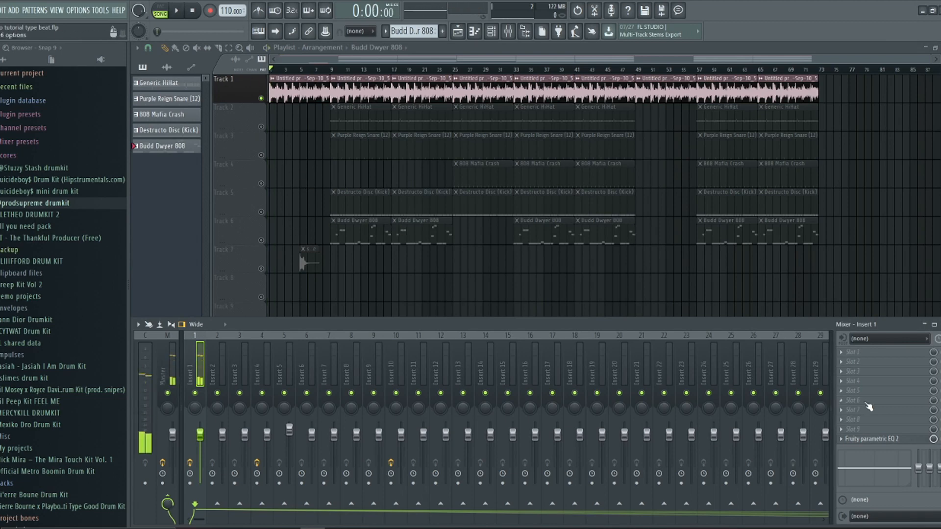
key(space)
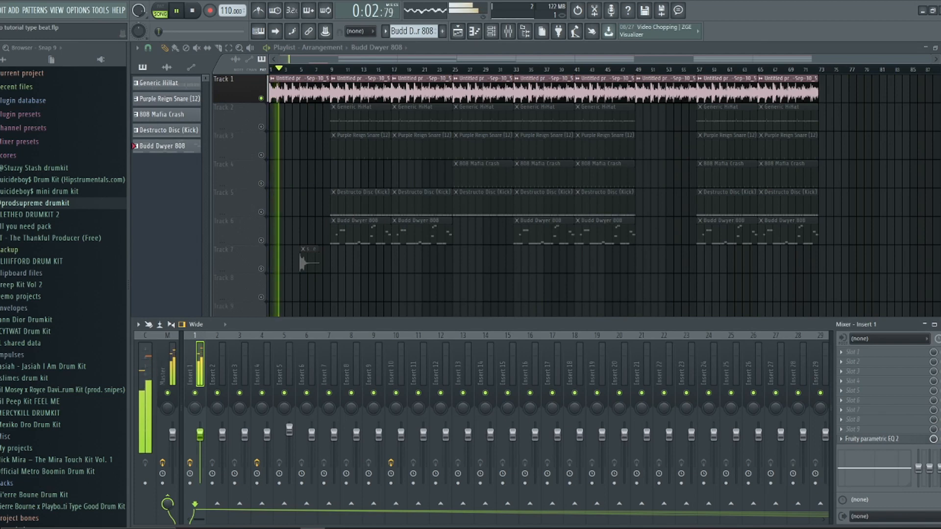
key(space)
key(space)
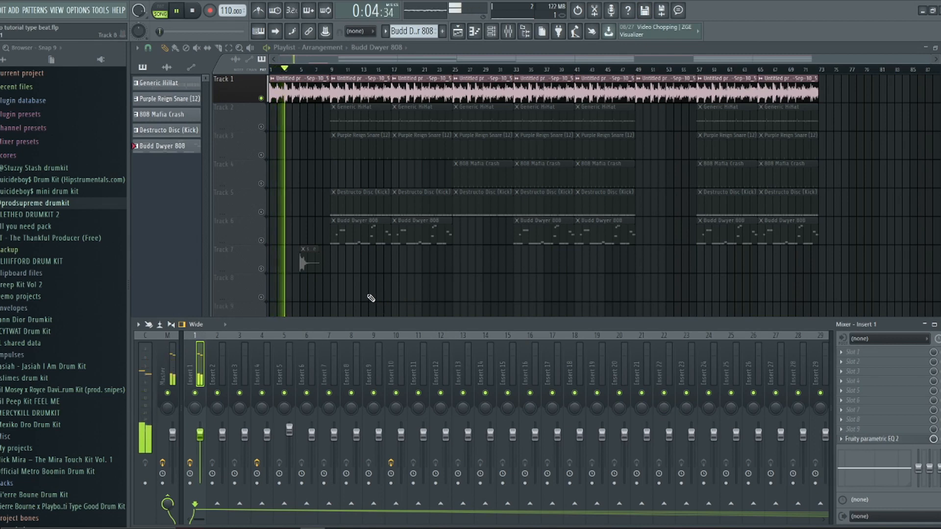
key(space)
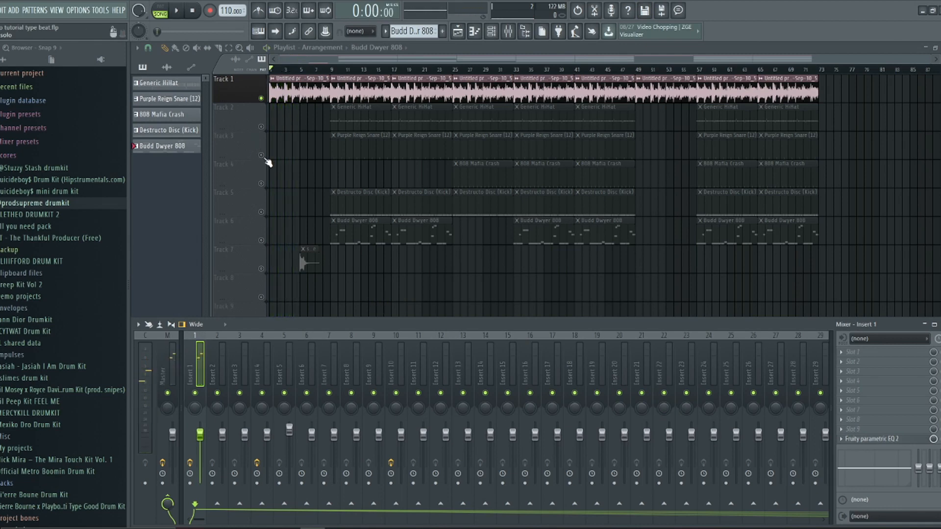
- Solo the kick on Track 5 and select its channel, Insert 5, in the mixer
click(263, 200)
key(F9)
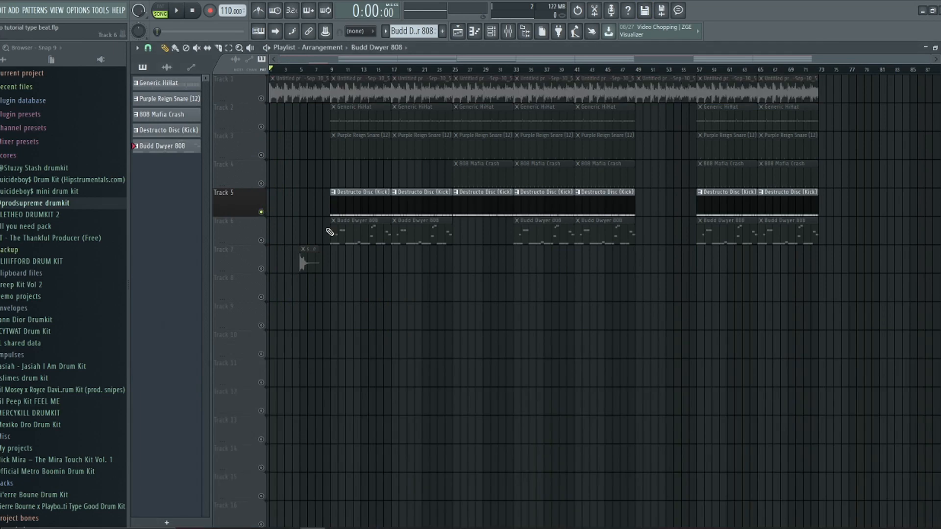
click(512, 33)
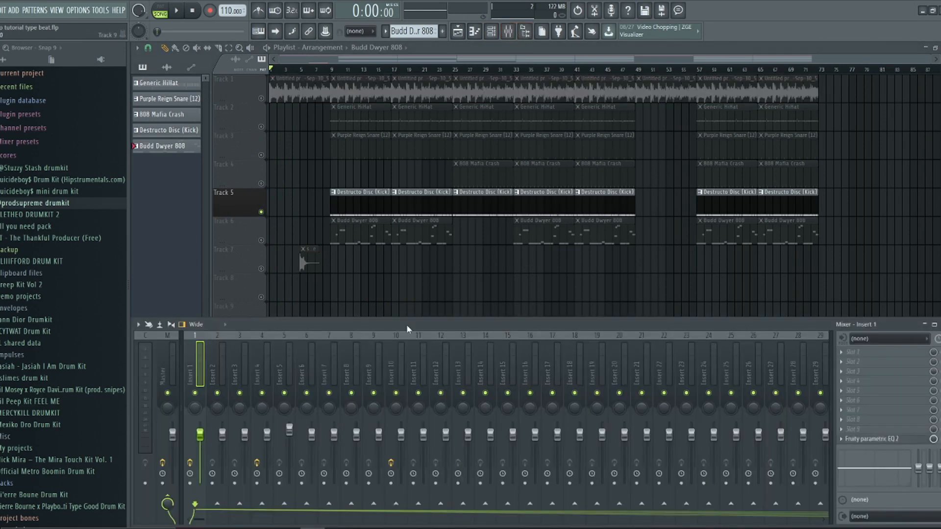
click(264, 355)
click(285, 354)
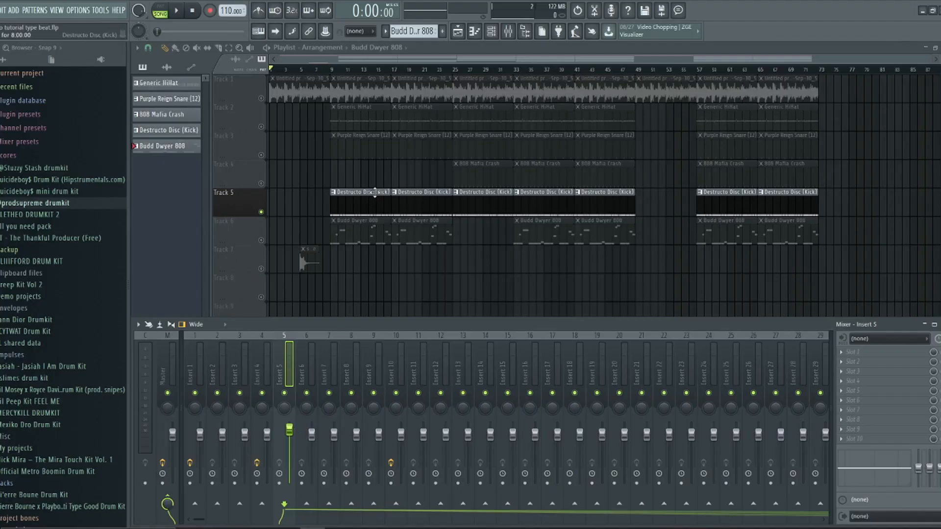
- Examine the notes of the Destructo Disc (Kick) pattern in the piano roll and its channel in the channel rack
key(F9)
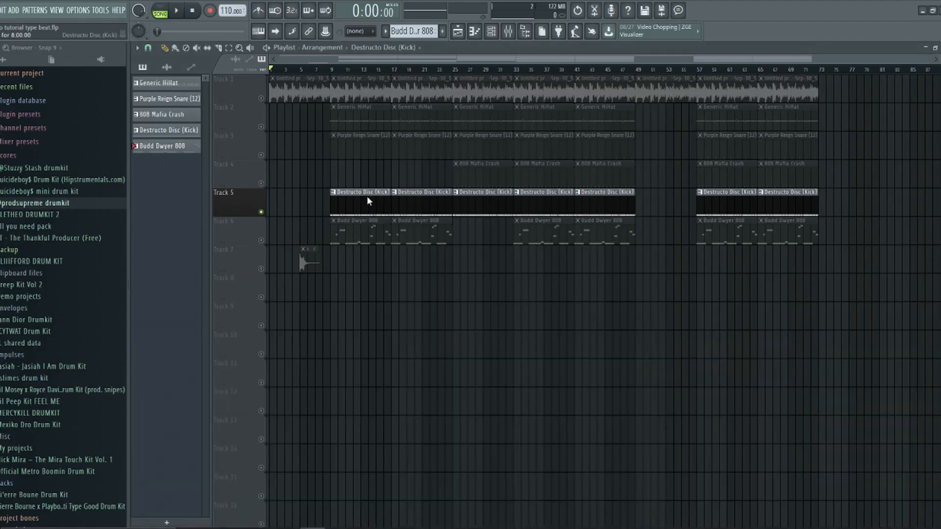
double_click(366, 196)
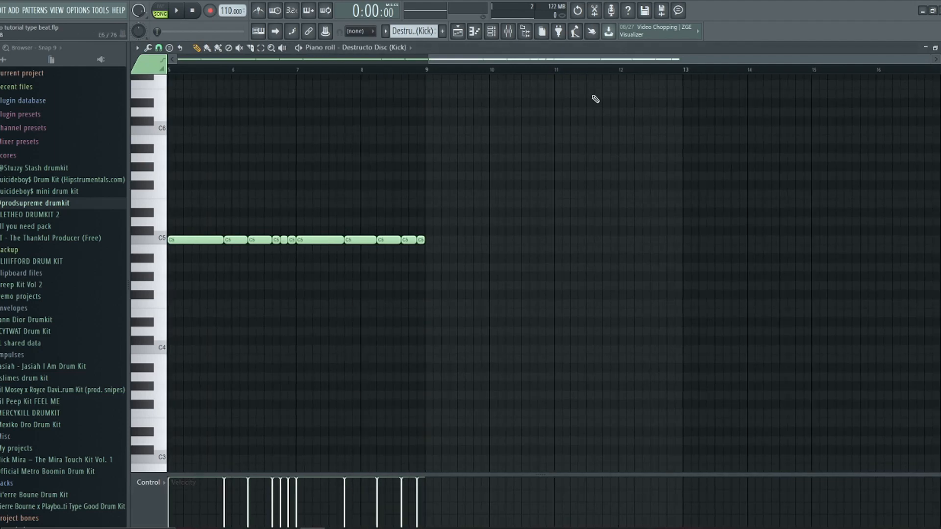
key(F6)
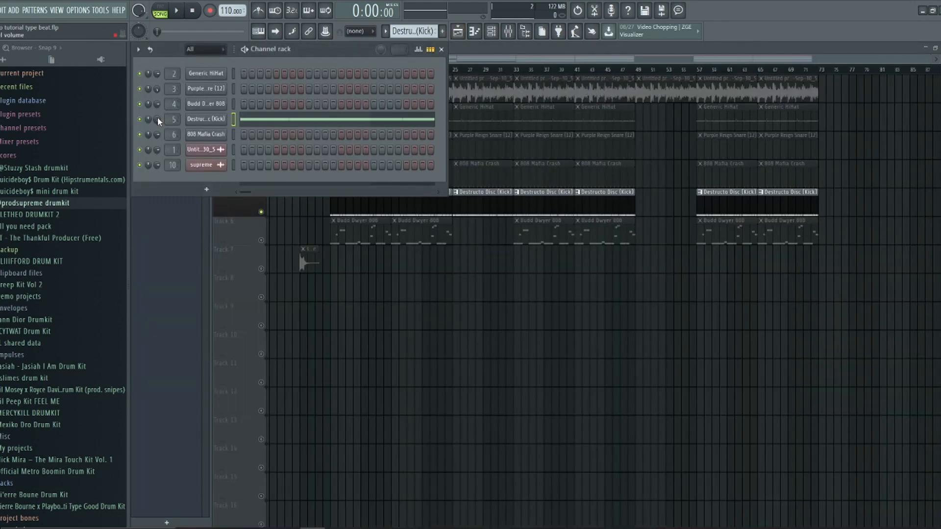
- Set the kick's volume on mixer Insert 5 to 110% (2.3 dB)
click(508, 31)
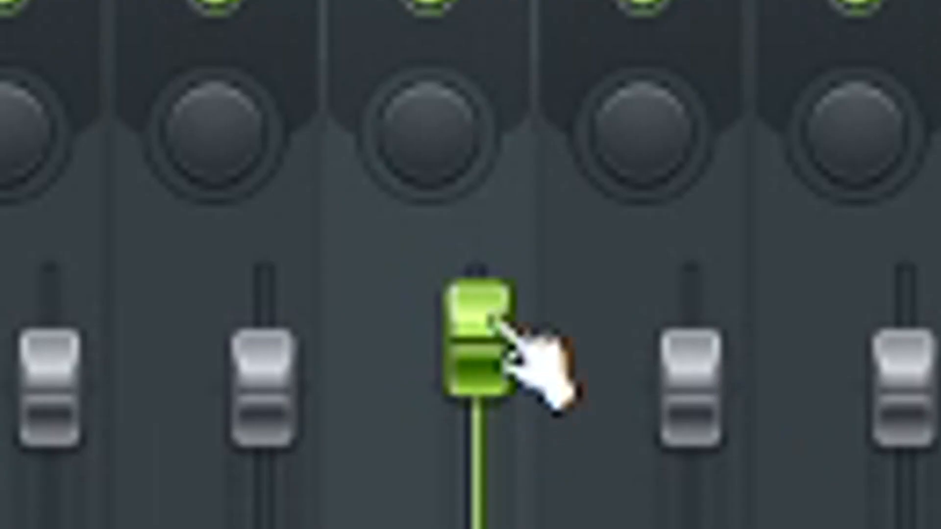
drag(477, 339, 476, 360)
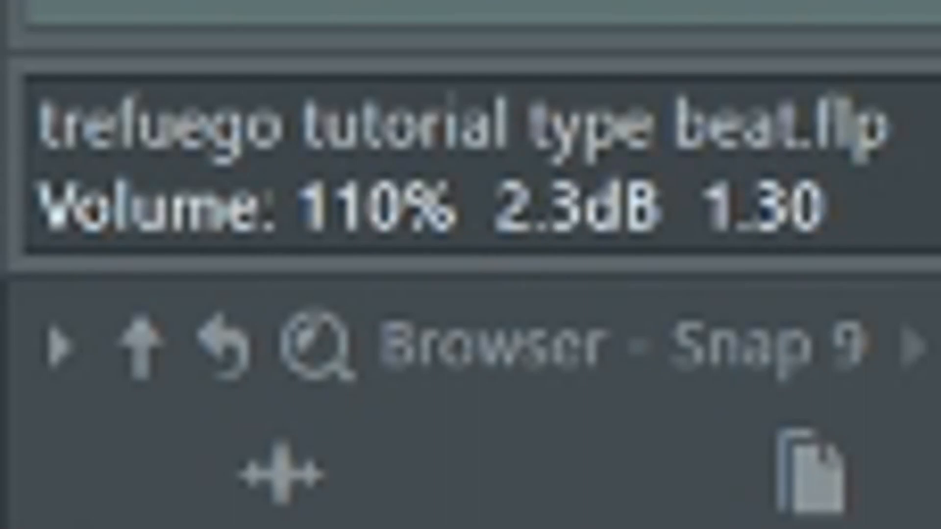